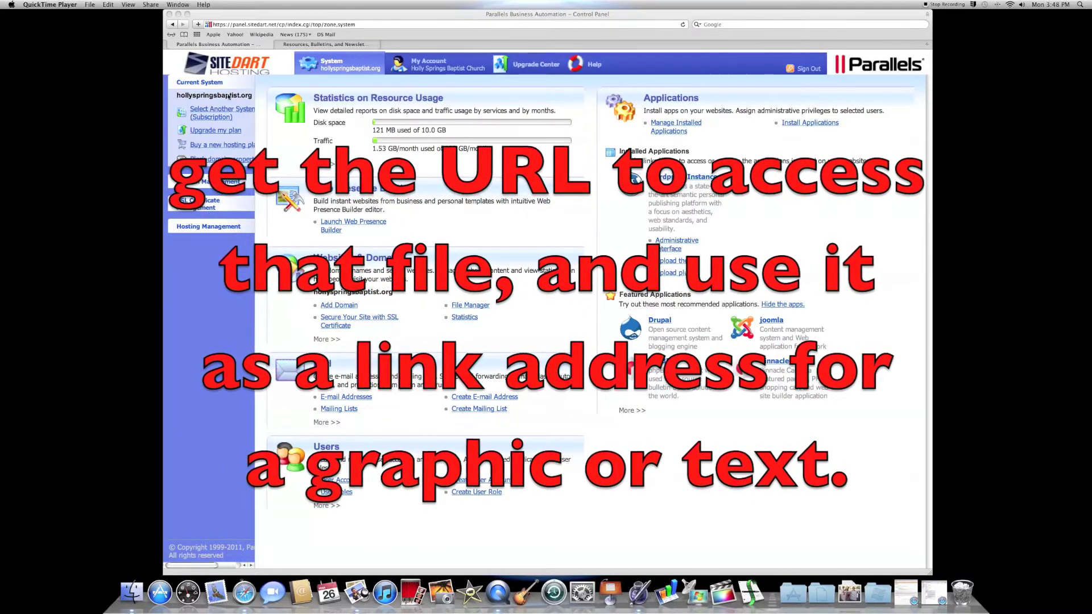
View the church's Resources, Bulletins and Newsletters page, then return to the SiteDart control panel
click(291, 45)
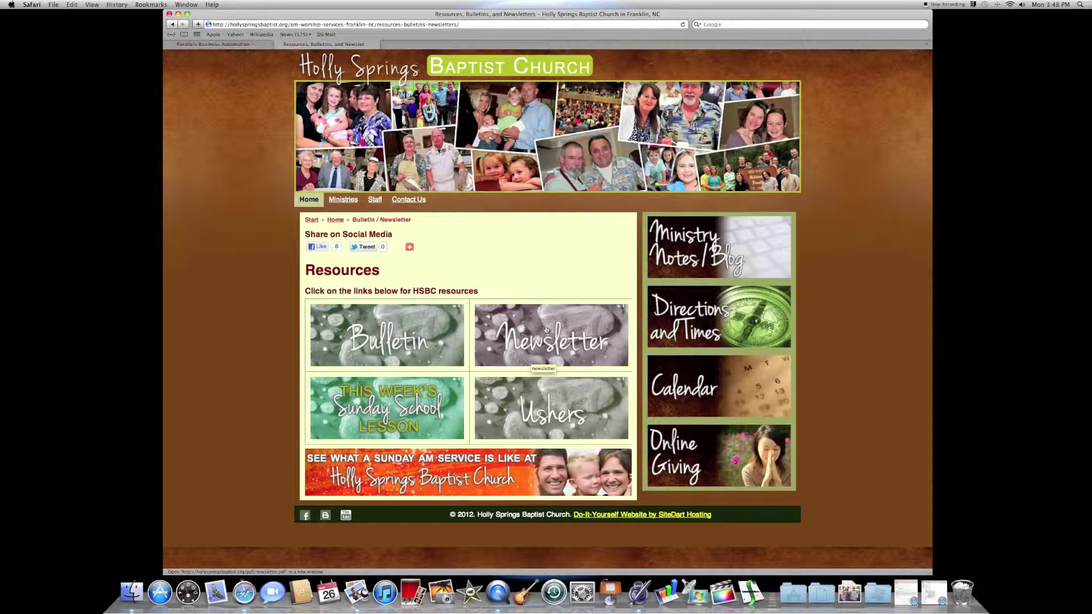
click(240, 44)
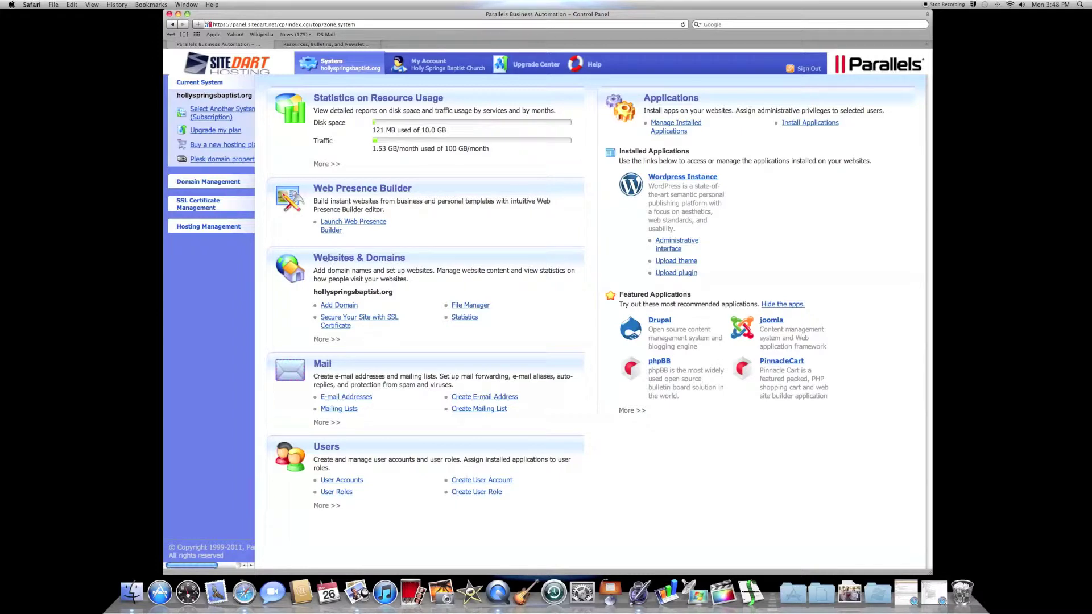
Open File Manager on the site's httpdocs/pdf folder and start a new file there
click(456, 306)
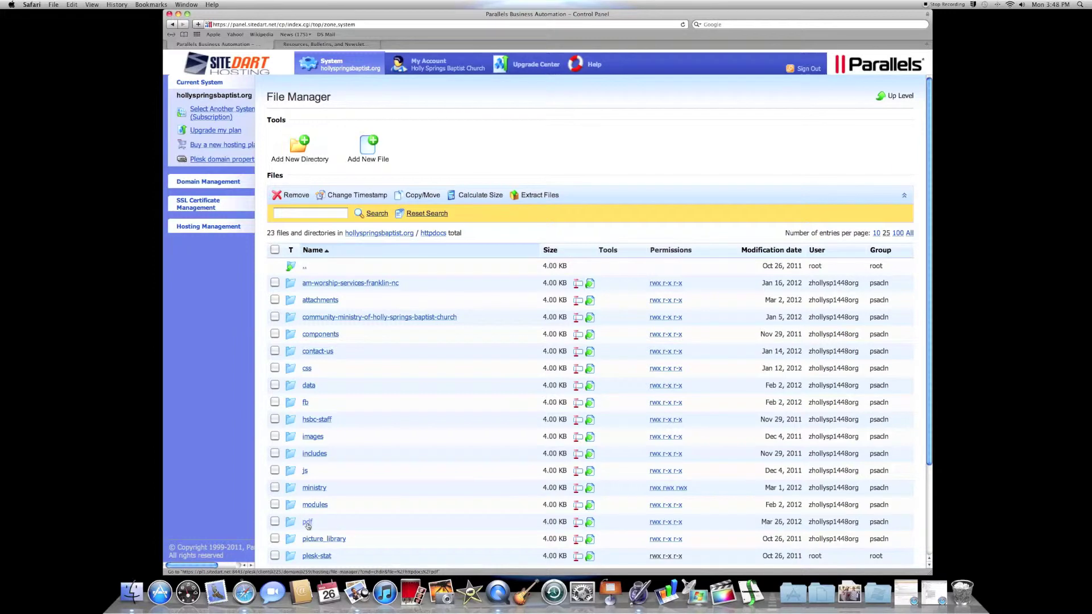
click(307, 524)
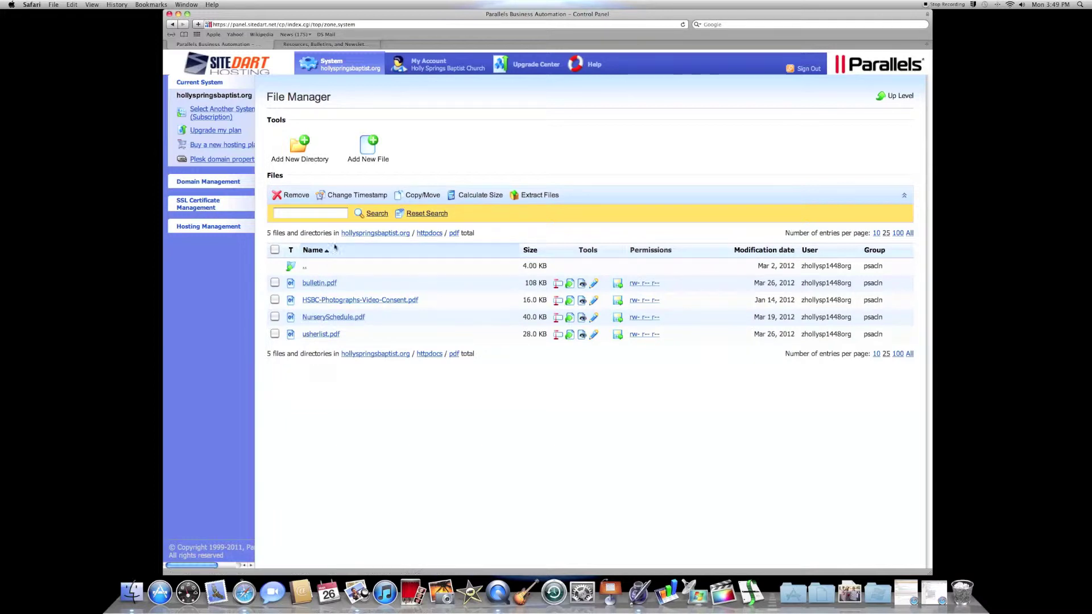
click(367, 149)
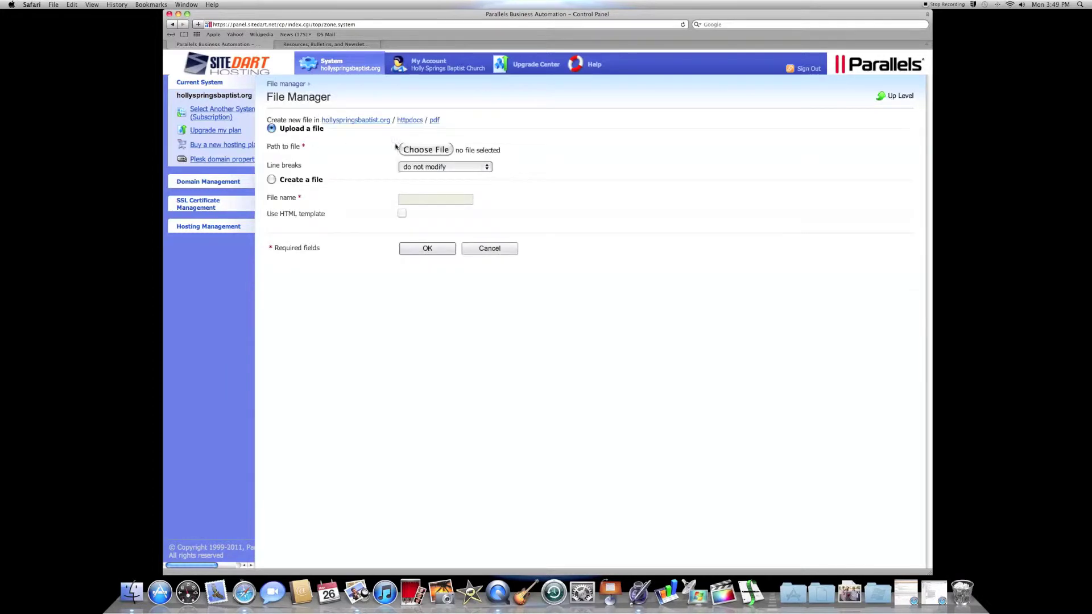
Choose newsletter.pdf from the computer and upload it into the pdf folder
click(428, 150)
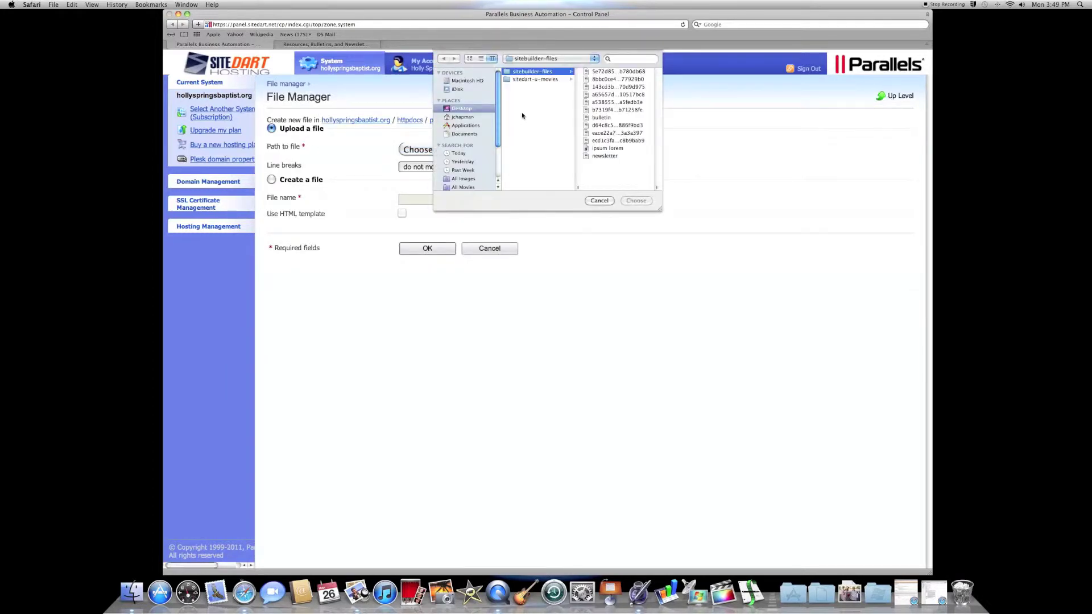
double_click(604, 156)
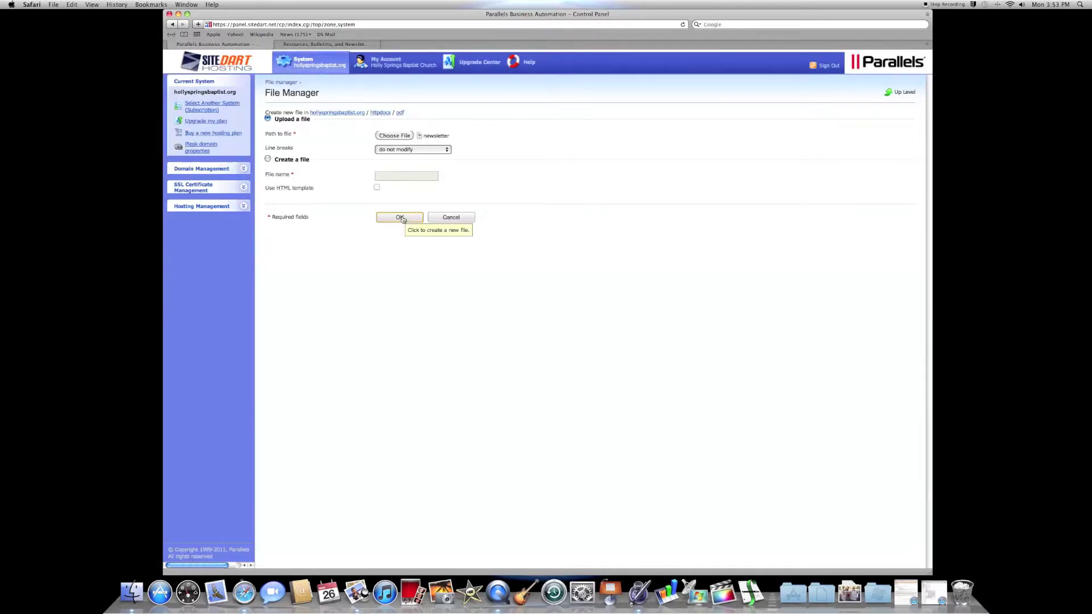
click(401, 218)
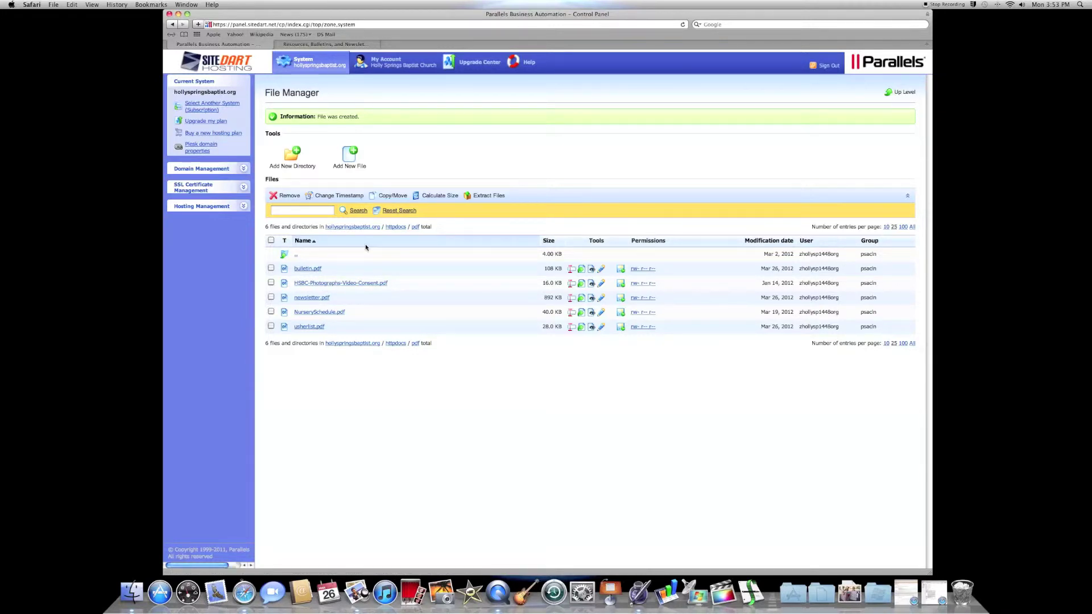
Open newsletter.pdf at its public URL, copy that address, and return to the Resources page
click(415, 230)
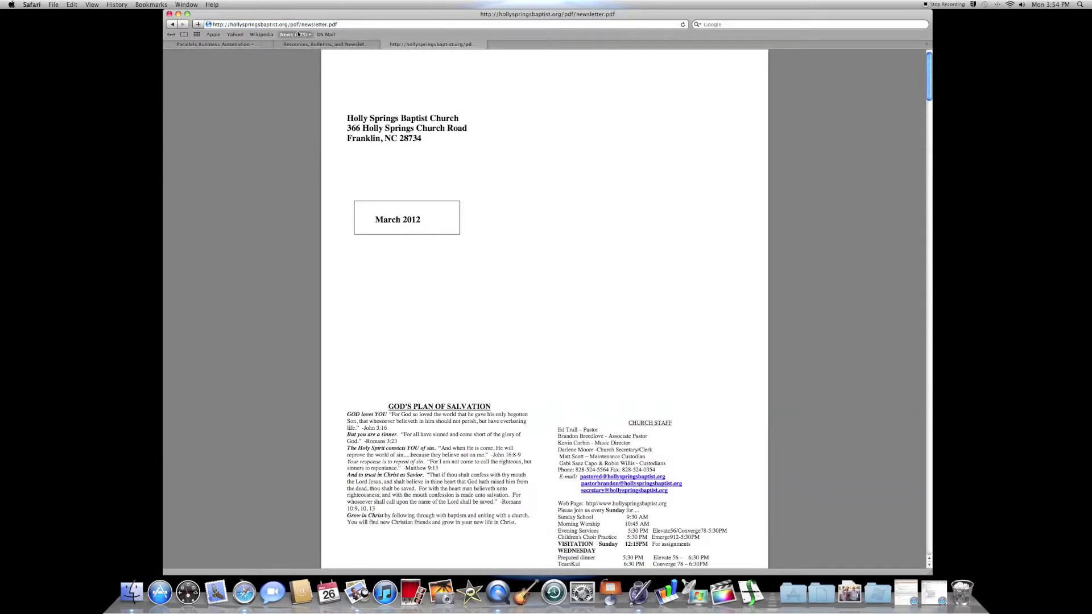
drag(339, 25, 212, 25)
right_click(239, 23)
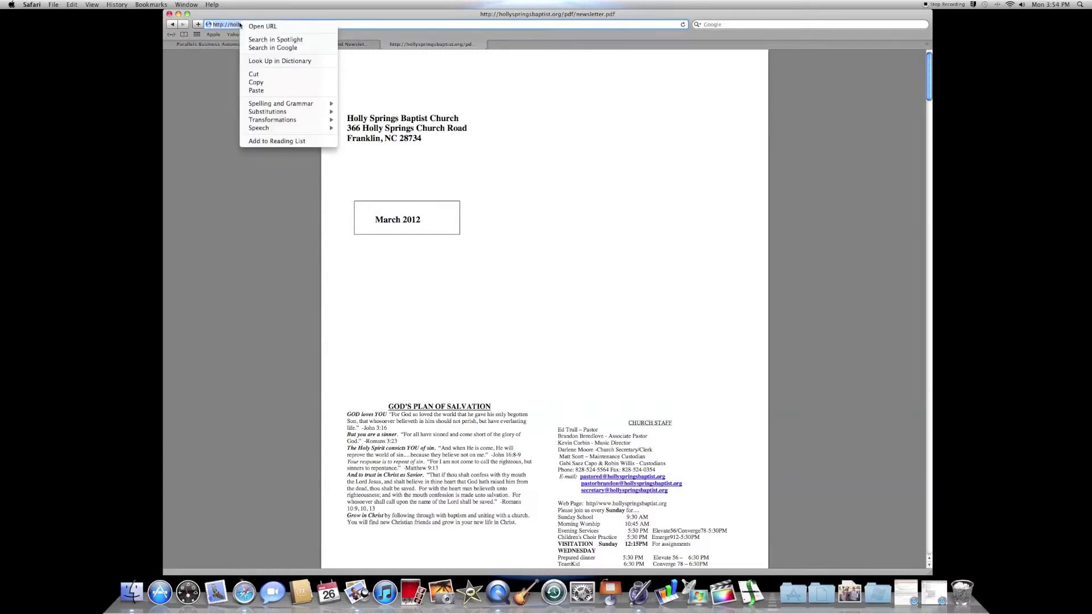
click(257, 83)
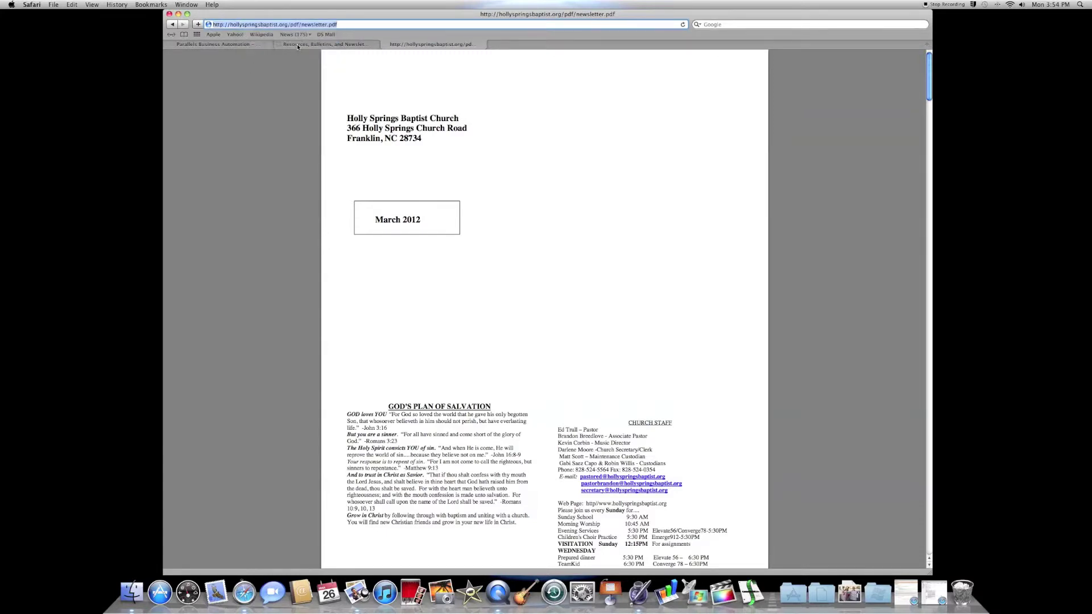
click(297, 45)
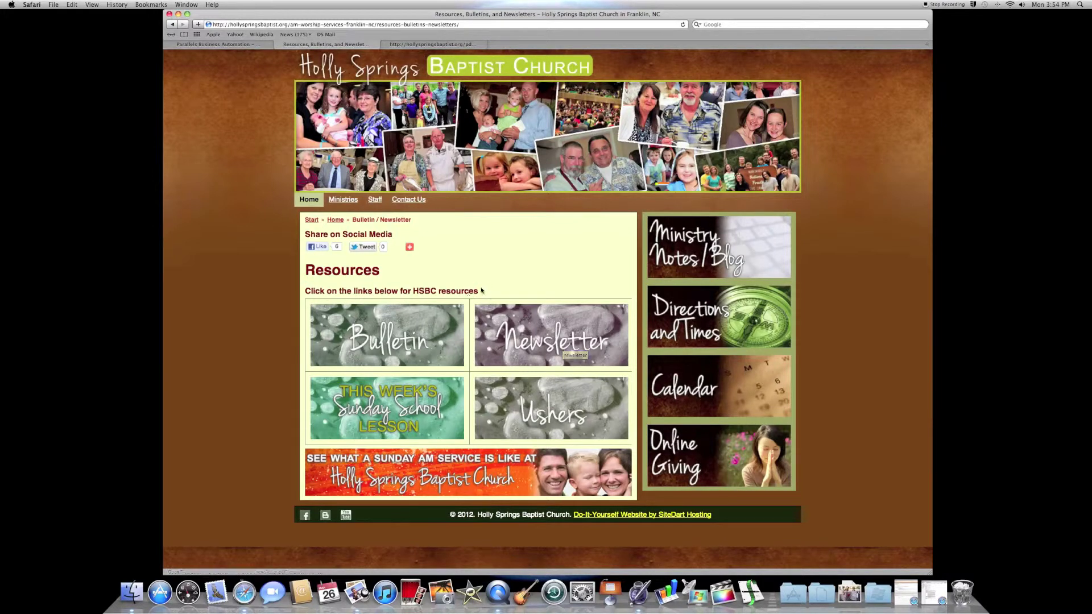
Switch back to the hollyspringsbaptist.org/pdf/newsletter.pdf tab
drag(482, 292, 440, 292)
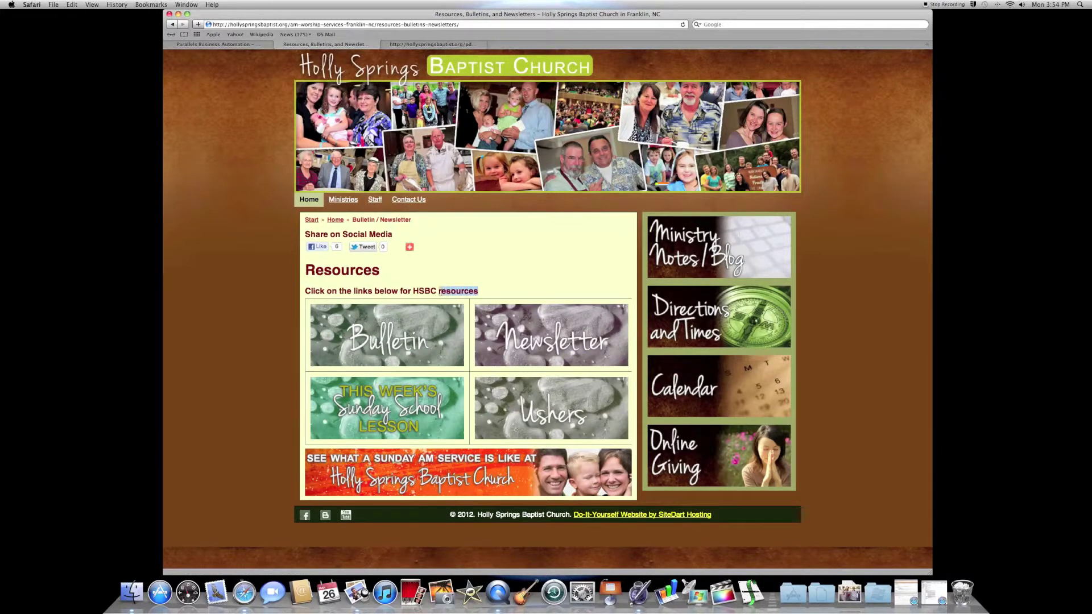
click(432, 44)
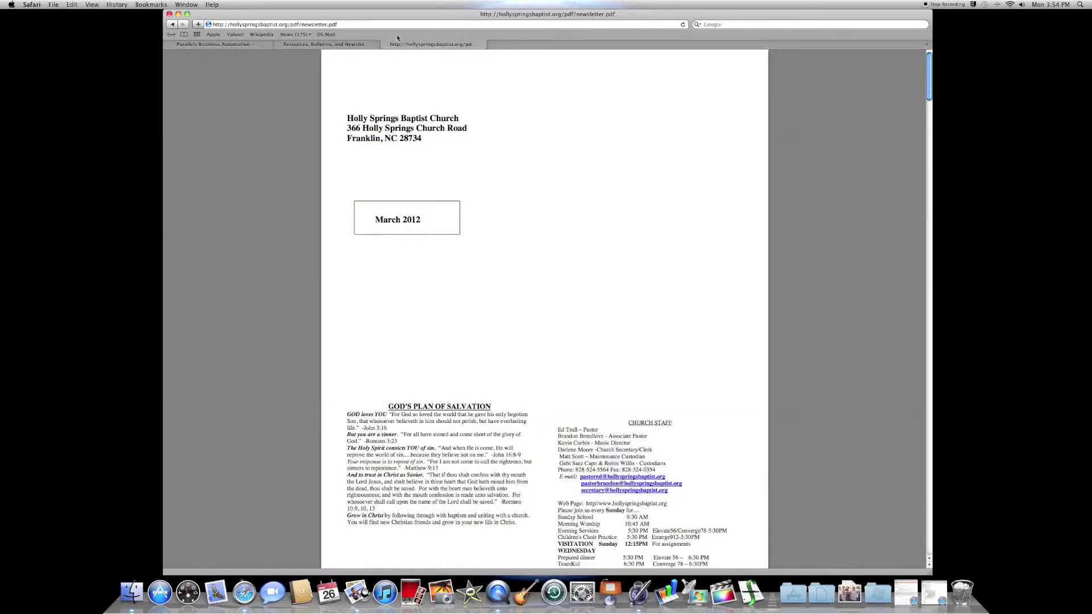